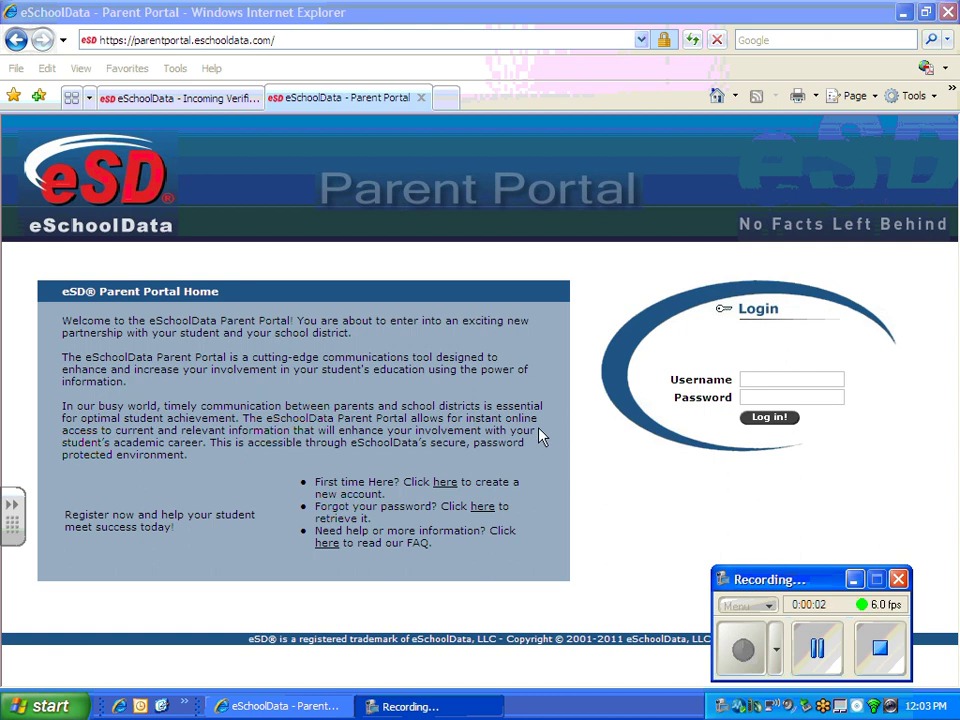
Step: Start a new parent registration and choose Center Moriches as the school district
{"action": "left_click", "coordinate": [857, 587]}
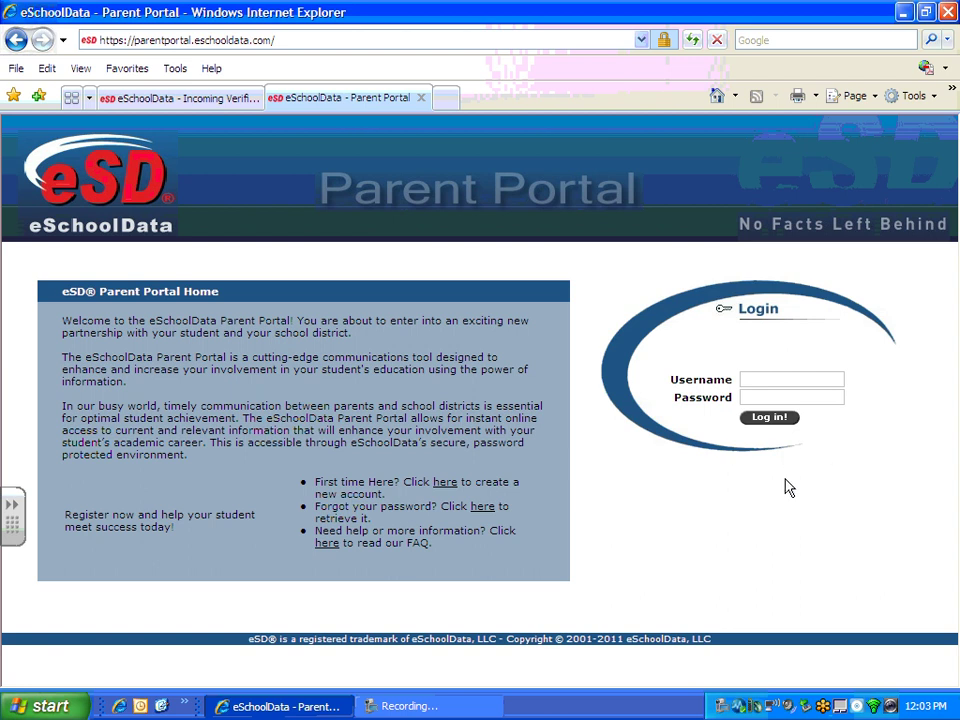
{"action": "left_click", "coordinate": [447, 487]}
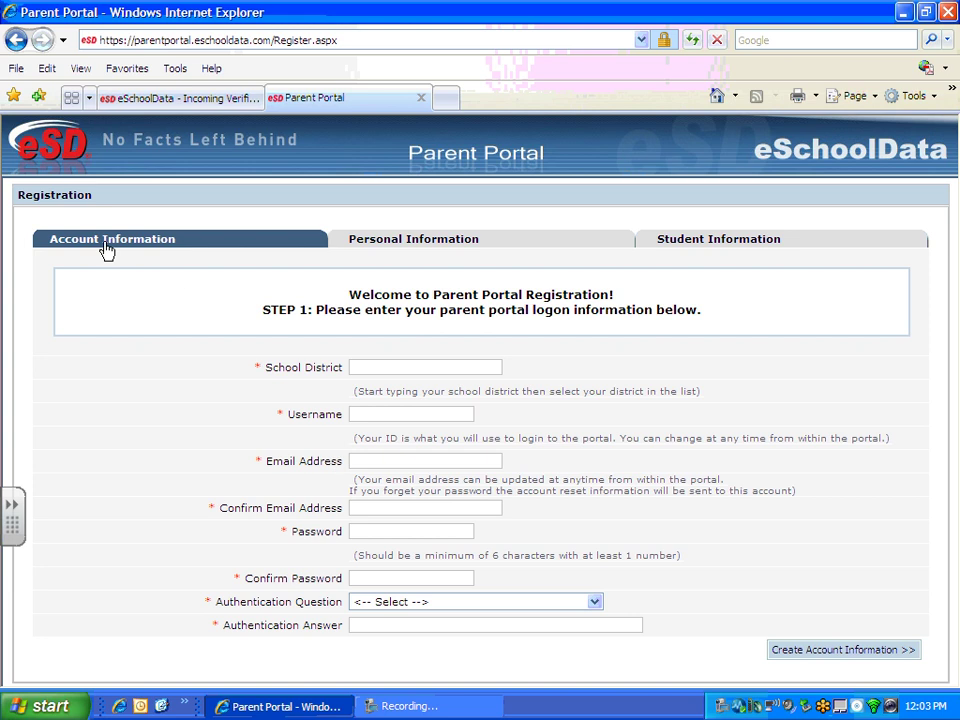
{"action": "left_click", "coordinate": [368, 368]}
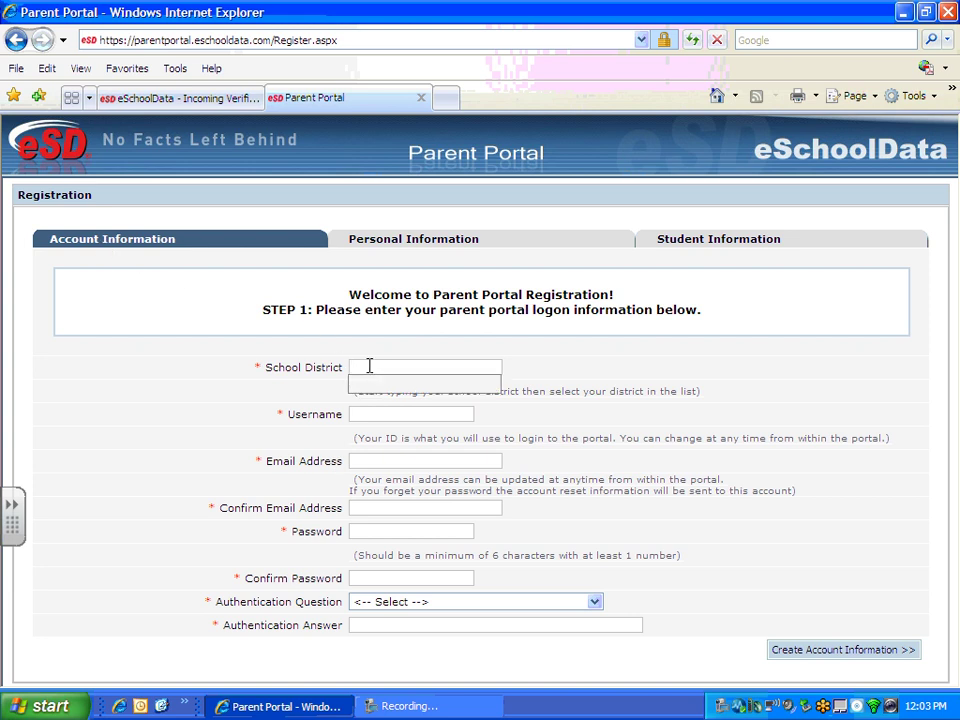
{"action": "type", "text": "Center"}
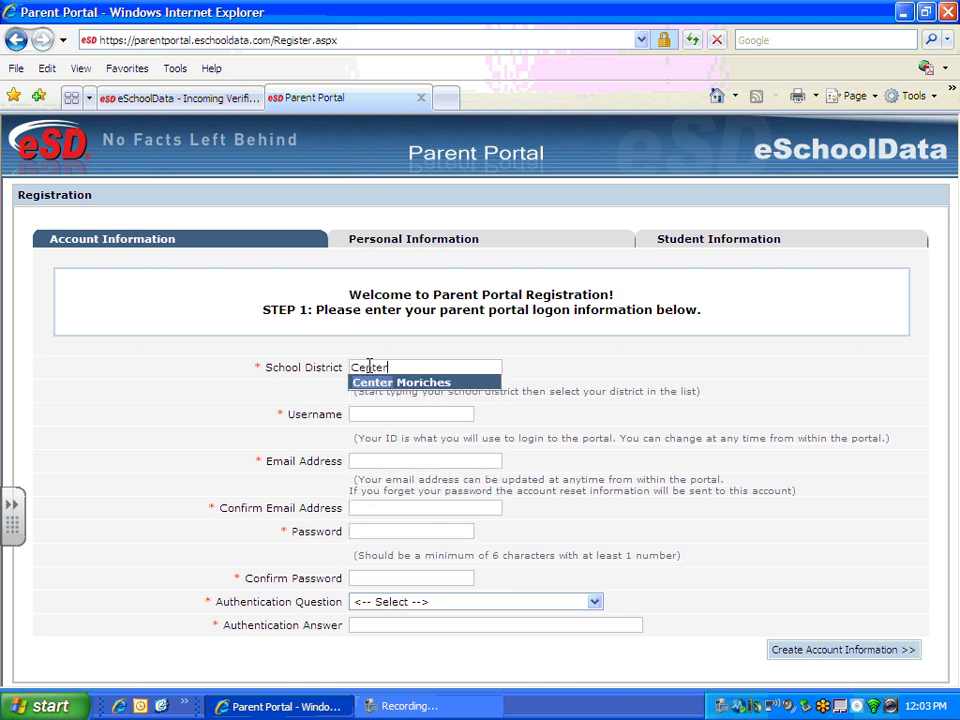
{"action": "left_click", "coordinate": [414, 383]}
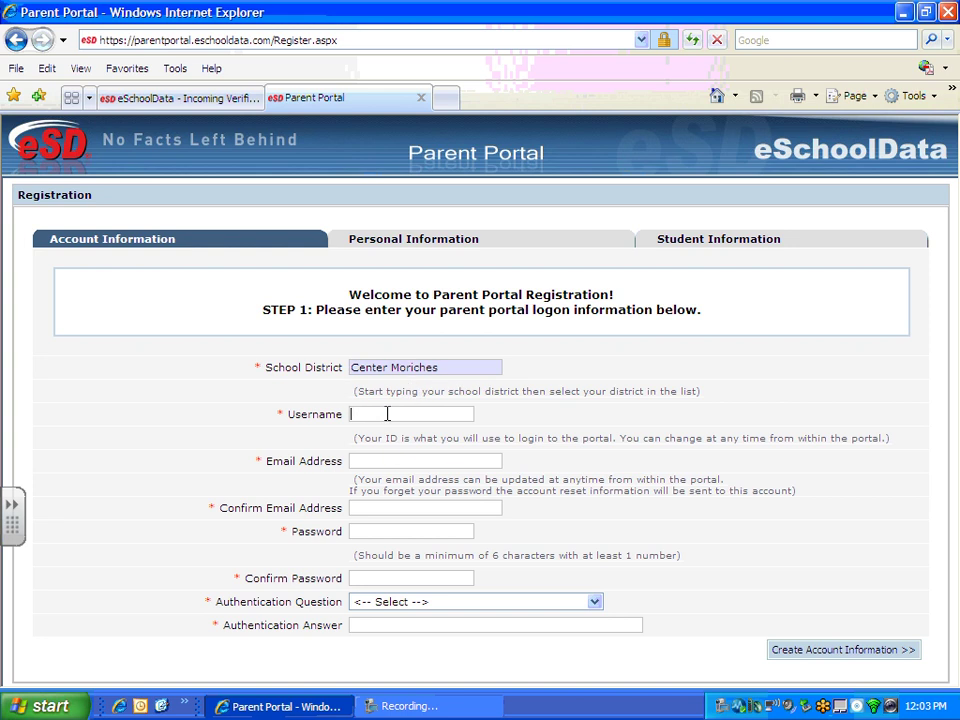
Step: Enter the username, the parent's email twice and the account password twice
{"action": "type", "text": "florence"}
{"action": "key", "text": "Tab"}
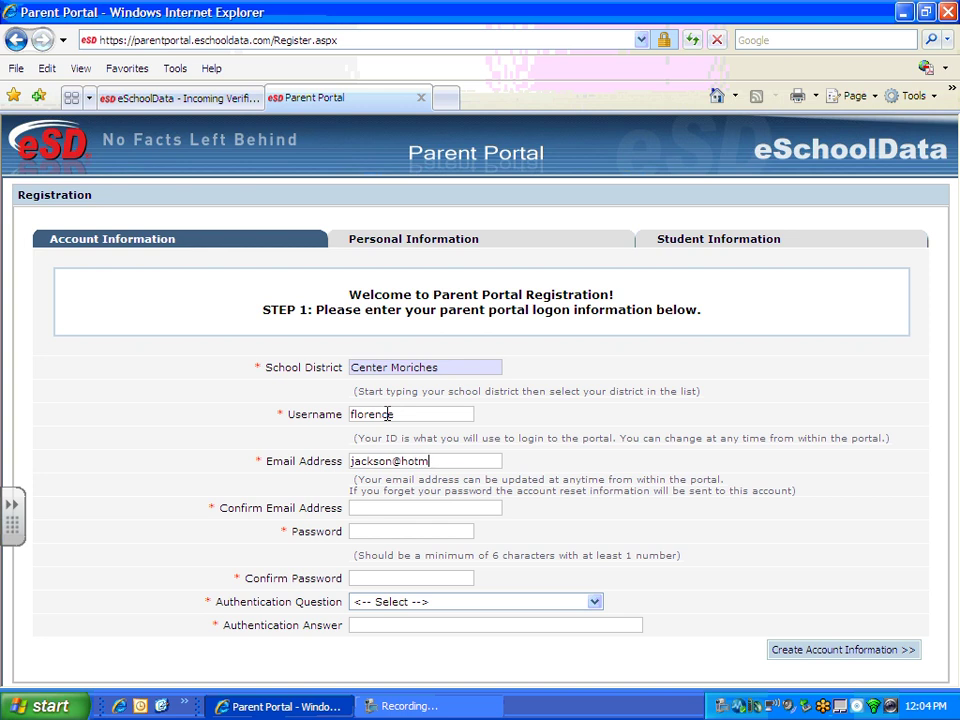
{"action": "key", "text": "Tab"}
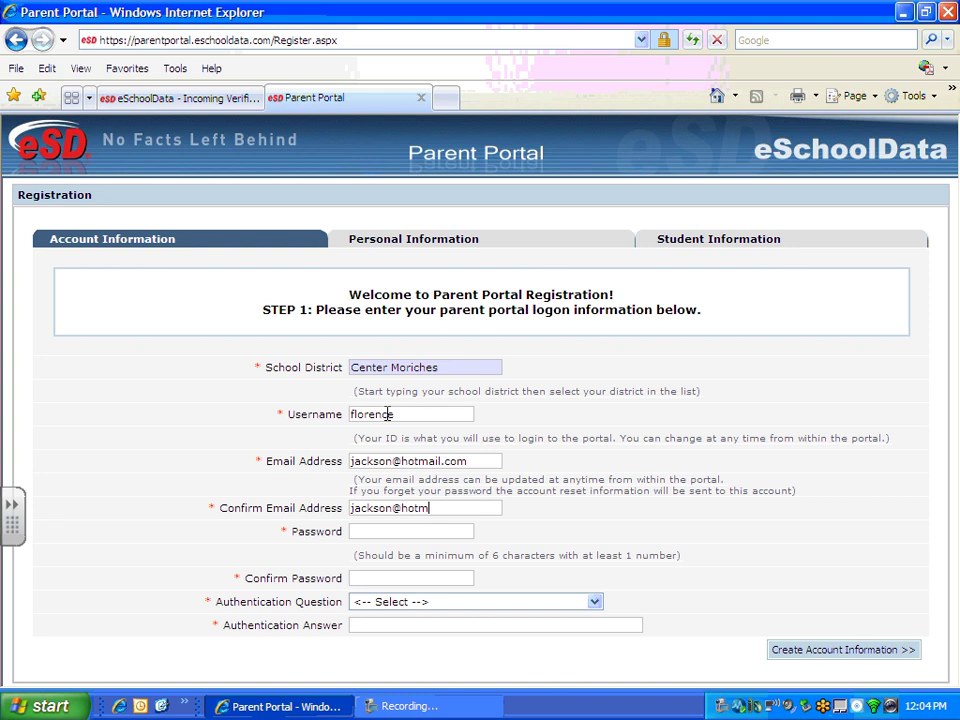
{"action": "key", "text": "Tab"}
{"action": "type", "text": "••••••••"}
{"action": "key", "text": "Tab"}
{"action": "type", "text": "•••••"}
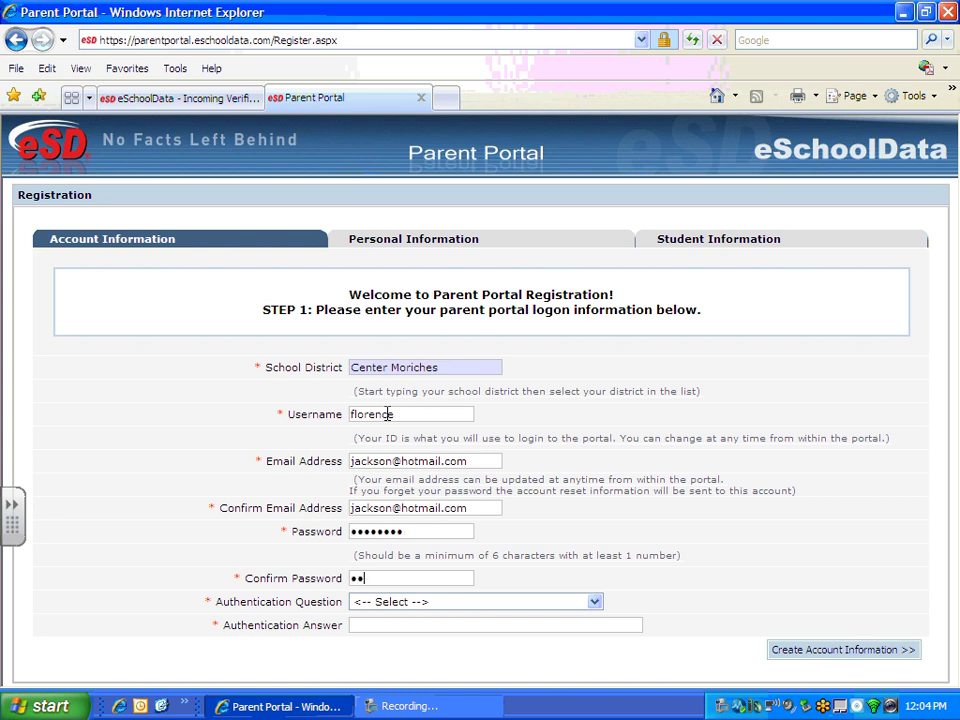
{"action": "type", "text": "•••"}
Step: Choose the pet-name authentication question and type its secret answer
{"action": "left_click", "coordinate": [484, 607]}
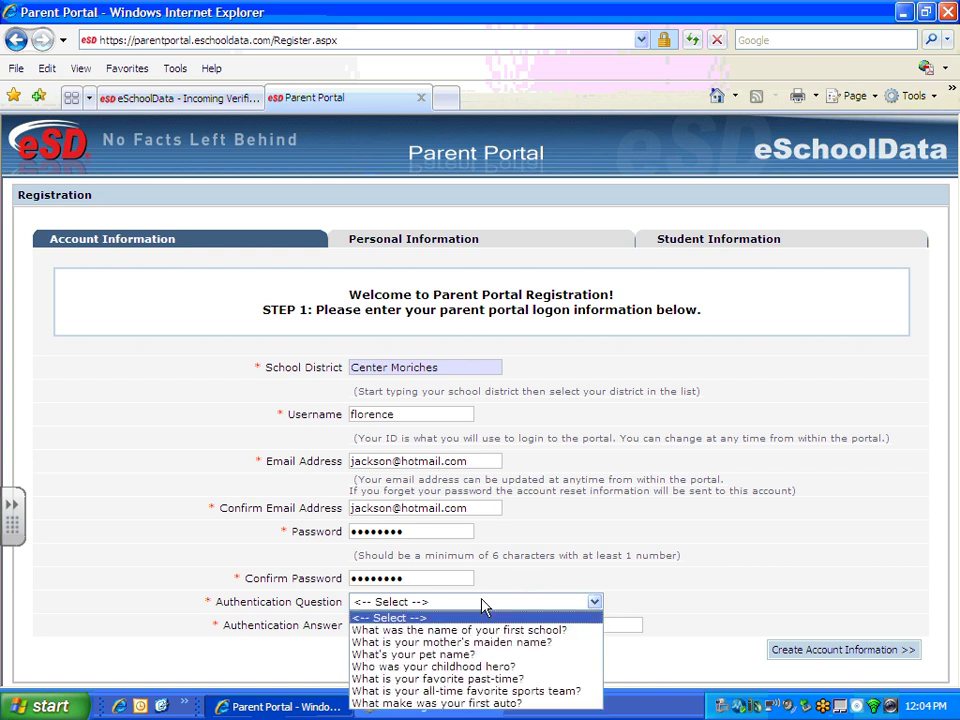
{"action": "left_click", "coordinate": [474, 664]}
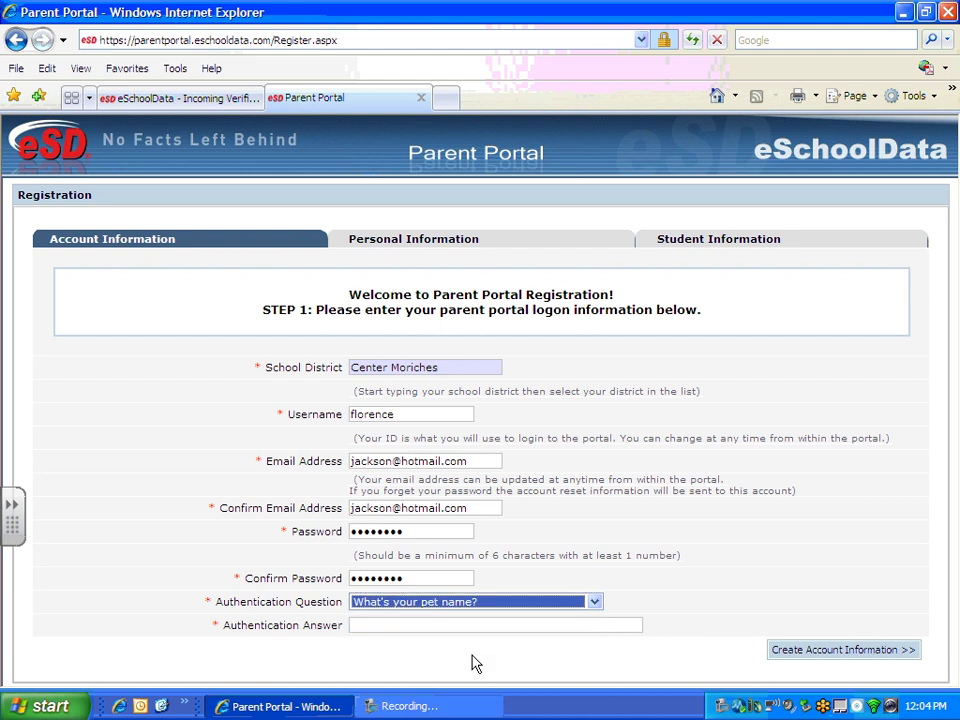
{"action": "left_click", "coordinate": [384, 626]}
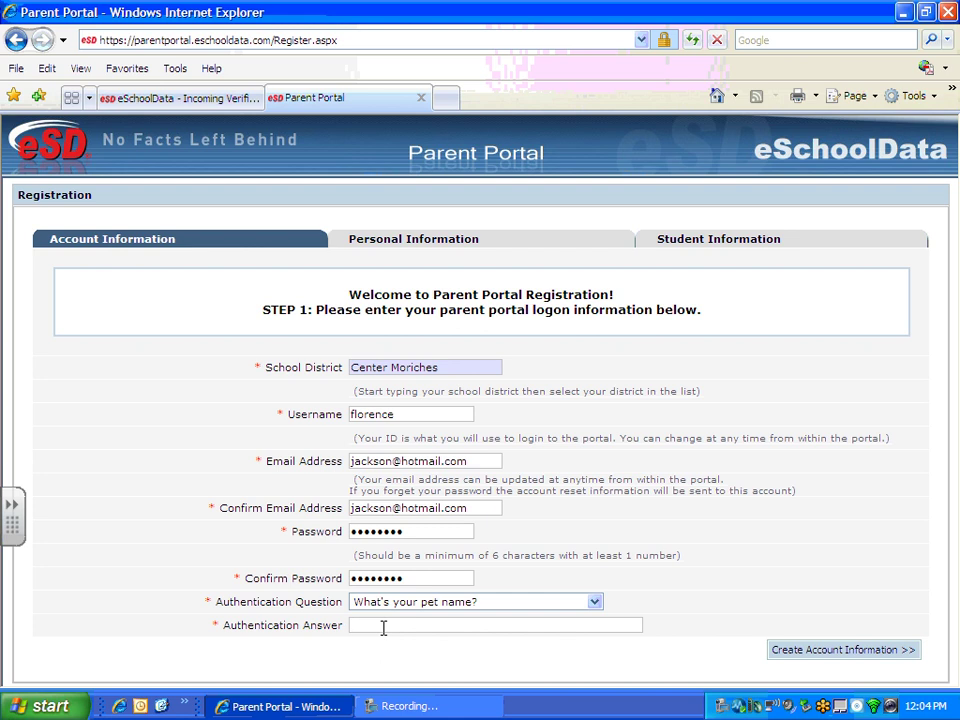
{"action": "type", "text": "Fido"}
Step: Submit the account information and enter the parent's first and last name
{"action": "left_click", "coordinate": [815, 652]}
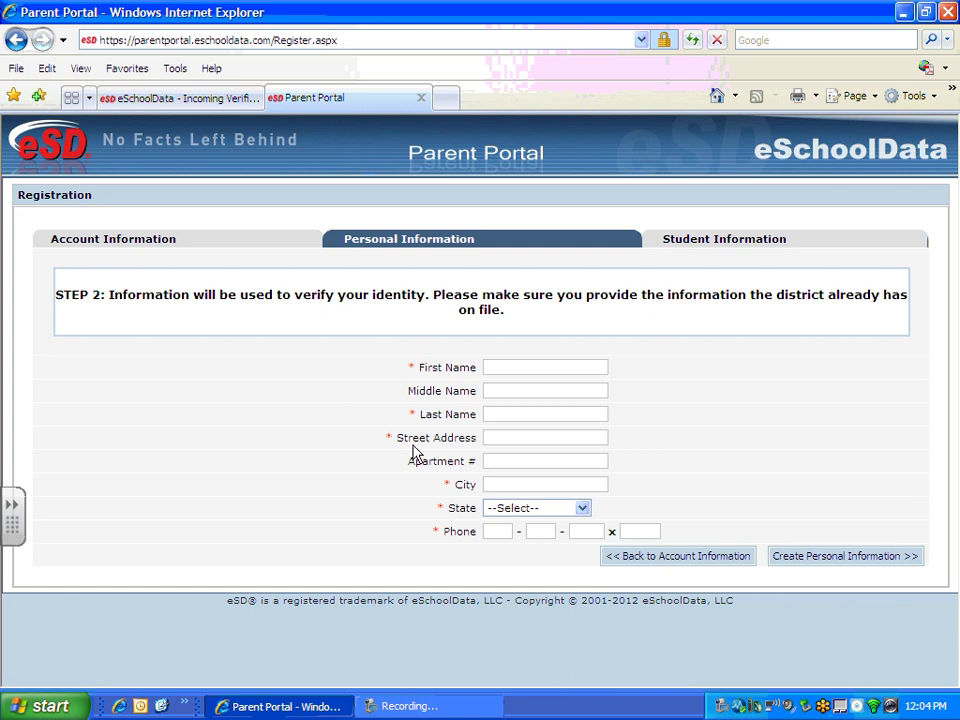
{"action": "left_click", "coordinate": [507, 369]}
{"action": "key", "text": "Tab"}
{"action": "key", "text": "Tab"}
Step: Fill in the parent's street address, city, New York state and phone number
{"action": "key", "text": "Tab"}
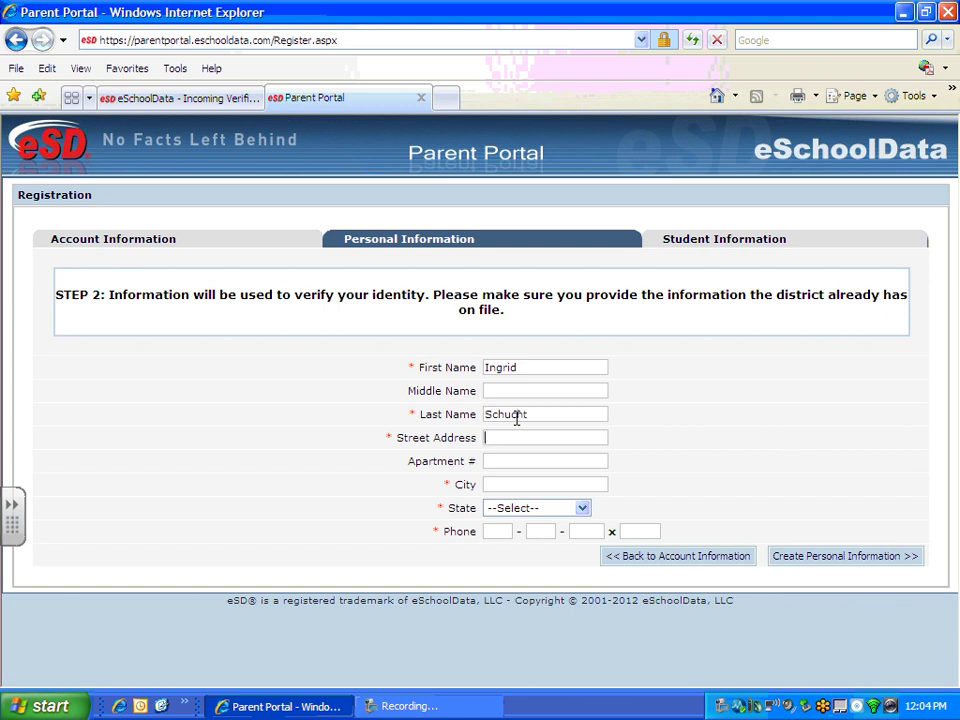
{"action": "key", "text": "Tab"}
{"action": "key", "text": "Tab"}
{"action": "type", "text": "Manorville"}
{"action": "key", "text": "Tab"}
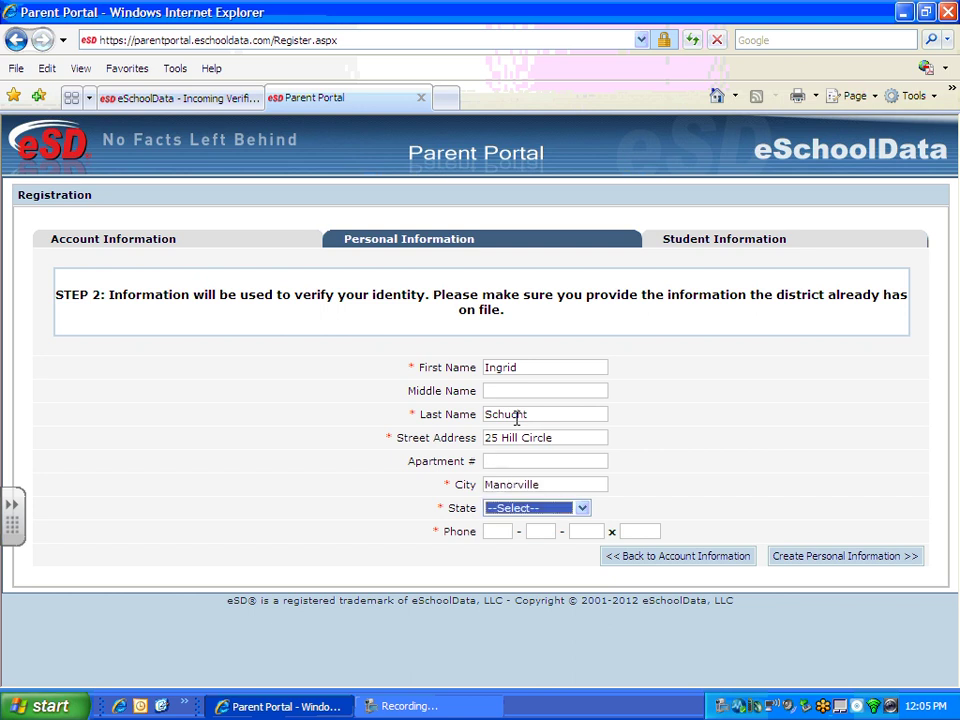
{"action": "key", "text": "n"}
{"action": "key", "text": "n"}
{"action": "key", "text": "n"}
{"action": "key", "text": "n"}
{"action": "key", "text": "n"}
{"action": "key", "text": "n"}
{"action": "key", "text": "Tab"}
{"action": "type", "text": "55"}
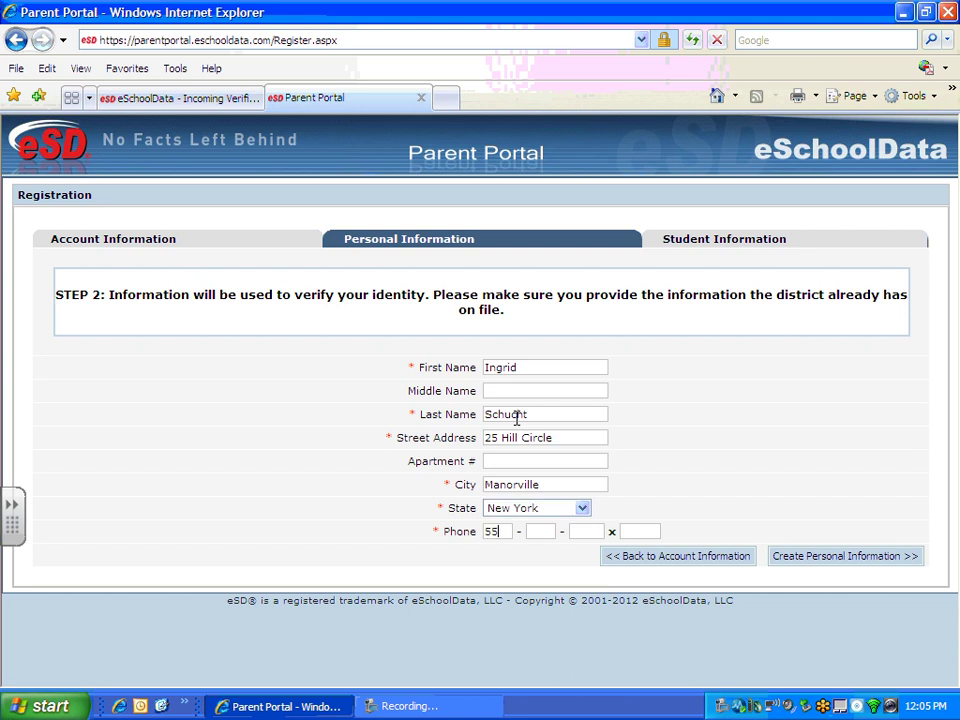
{"action": "type", "text": "5 - 555 - 5555"}
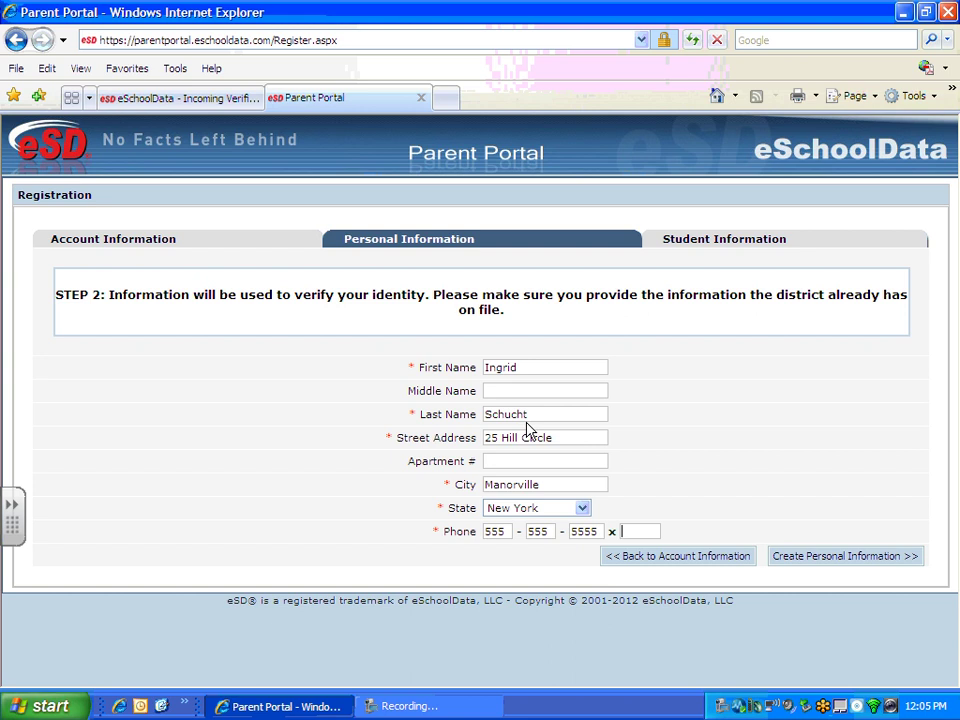
Step: Go to Step 3 and try the Add Student ID, name, school and grade fields
{"action": "left_click", "coordinate": [836, 558]}
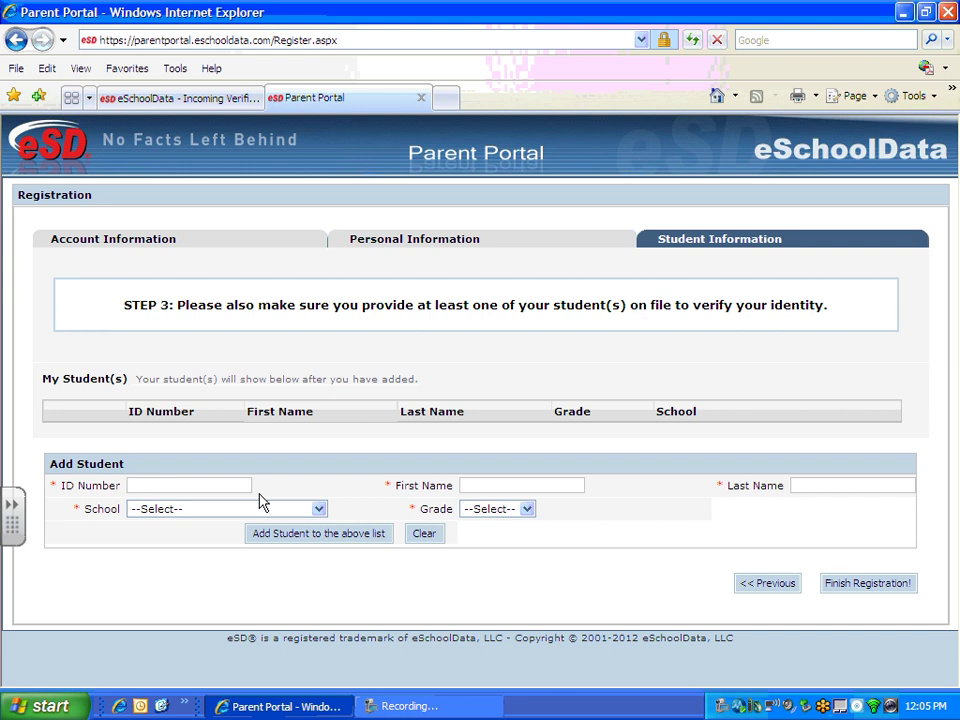
{"action": "left_click", "coordinate": [176, 480]}
{"action": "left_click", "coordinate": [480, 487]}
{"action": "left_click", "coordinate": [806, 486]}
{"action": "left_click", "coordinate": [312, 509]}
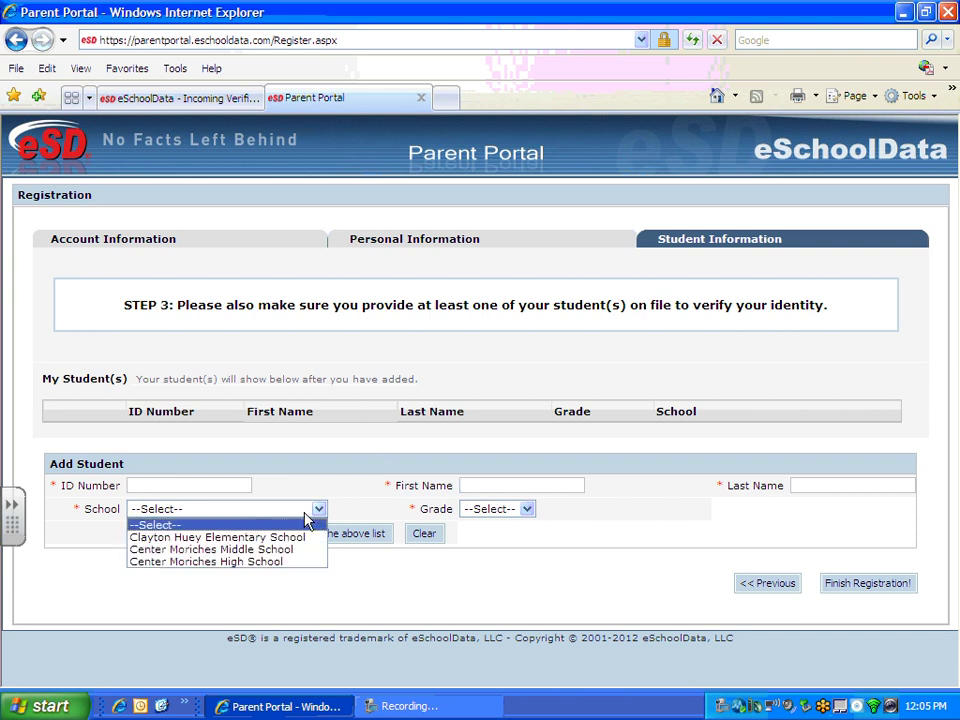
{"action": "left_click", "coordinate": [480, 510]}
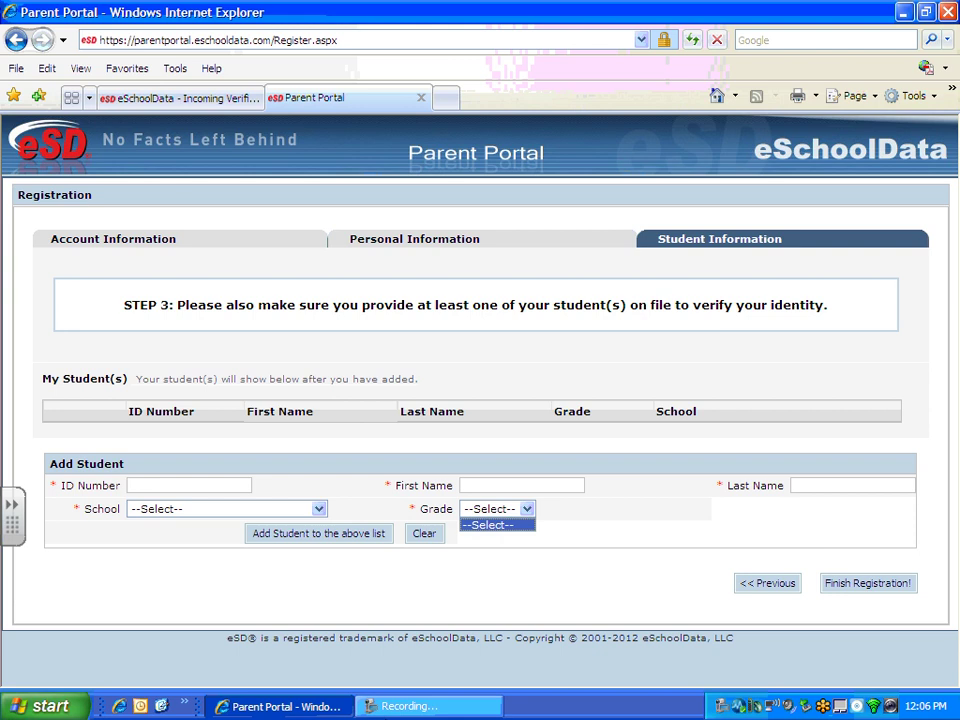
Step: From the admin page, list the active accounts in Parent Account Management
{"action": "left_click", "coordinate": [232, 98]}
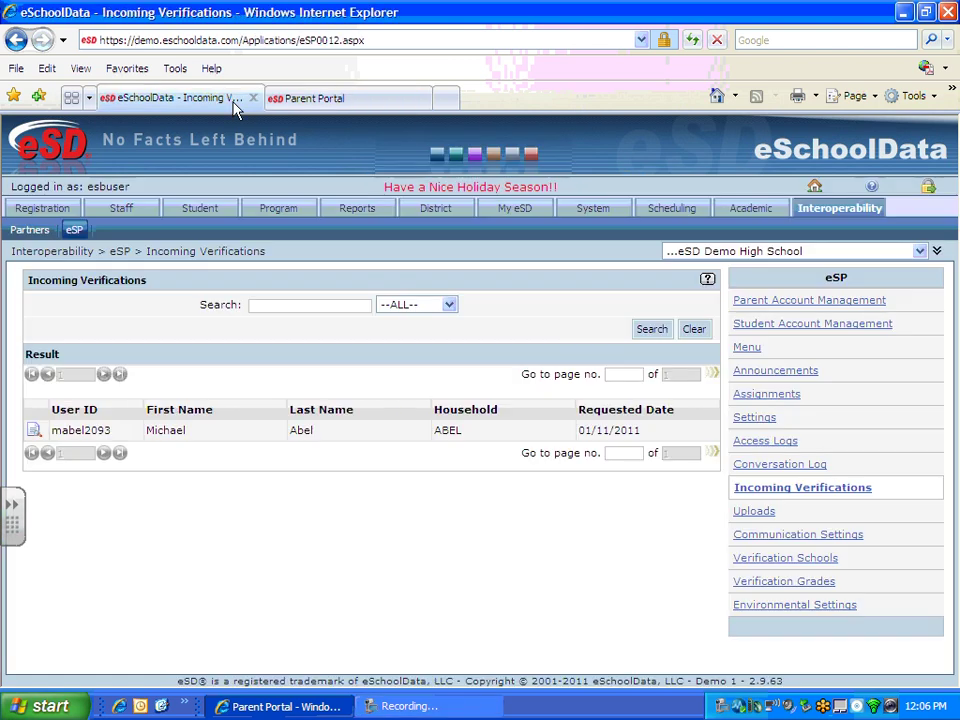
{"action": "left_click", "coordinate": [776, 304]}
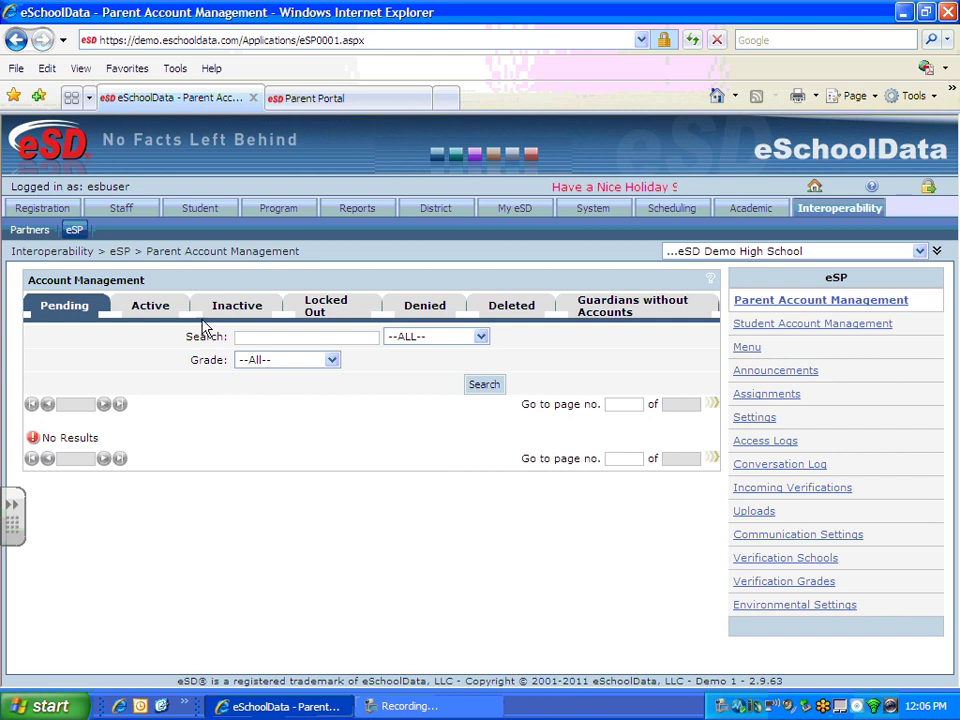
{"action": "left_click", "coordinate": [145, 308]}
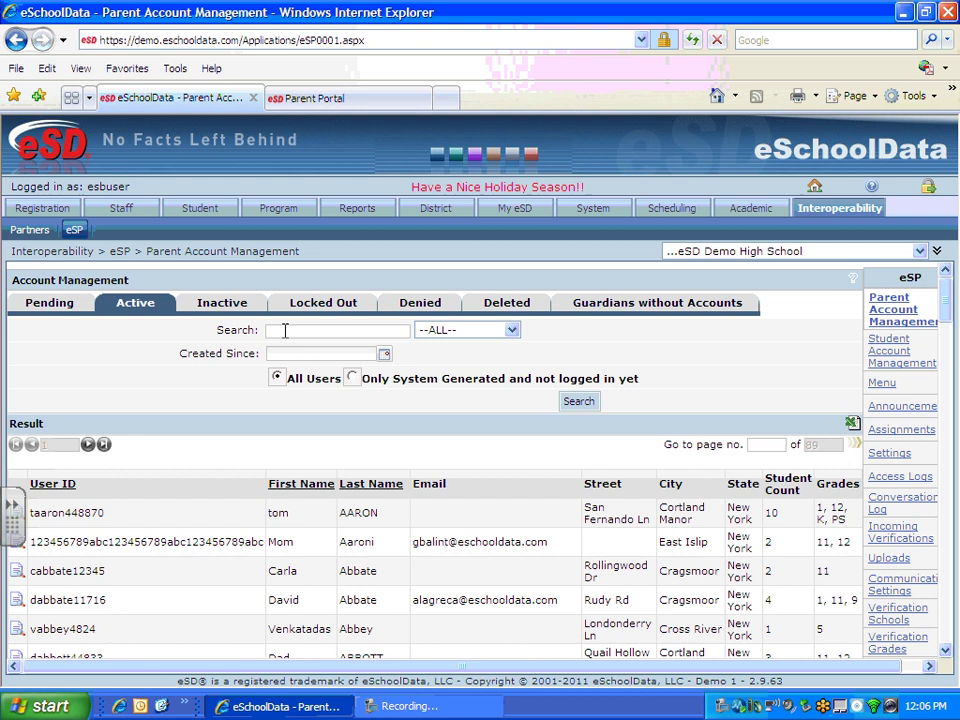
Step: Search active parents by last name and log in as the matching parent
{"action": "left_click", "coordinate": [285, 330]}
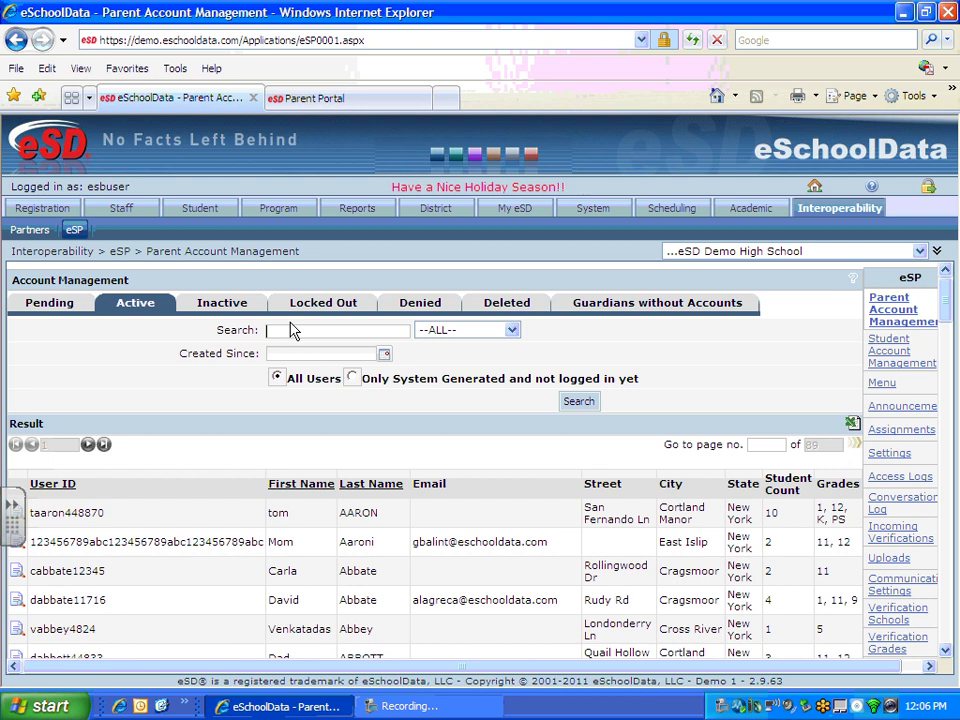
{"action": "type", "text": "schubert"}
{"action": "key", "text": "Tab"}
{"action": "key", "text": "l"}
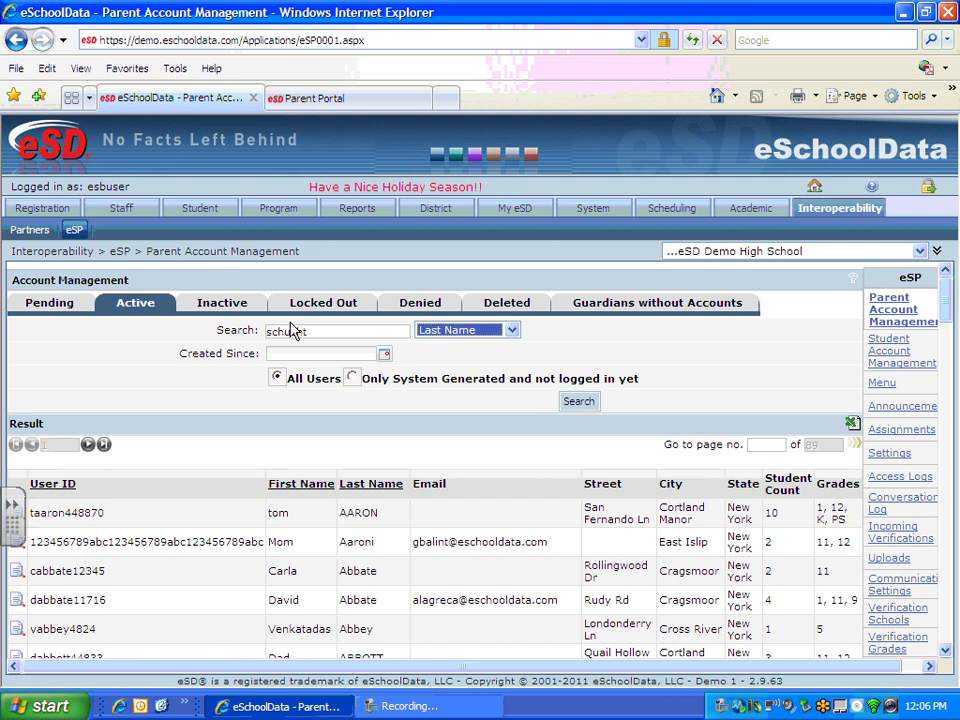
{"action": "left_click", "coordinate": [578, 401]}
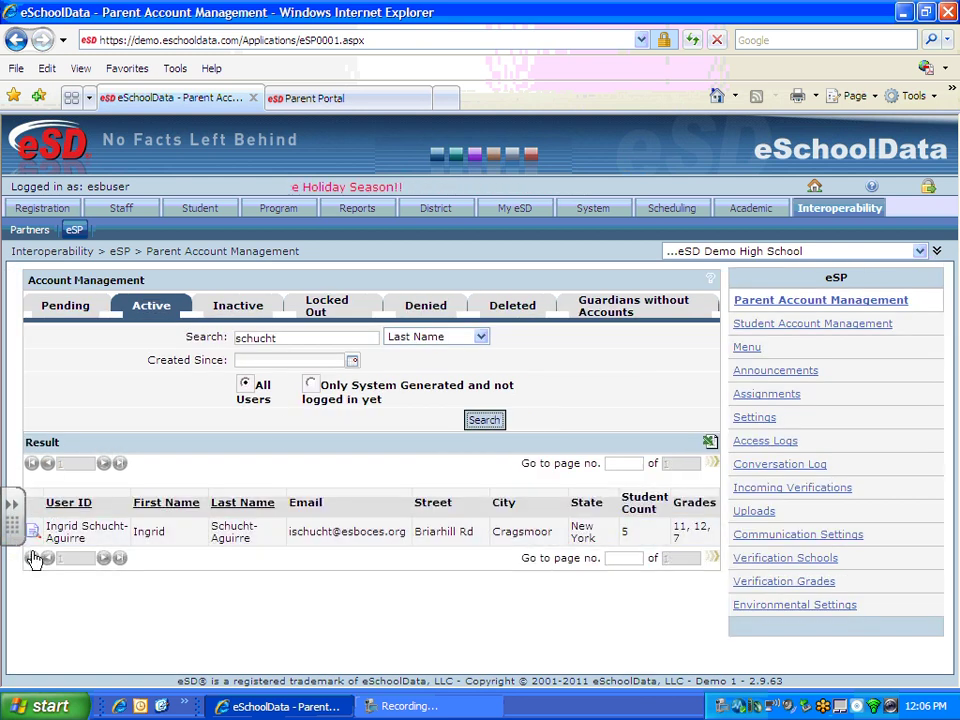
{"action": "left_click", "coordinate": [33, 532]}
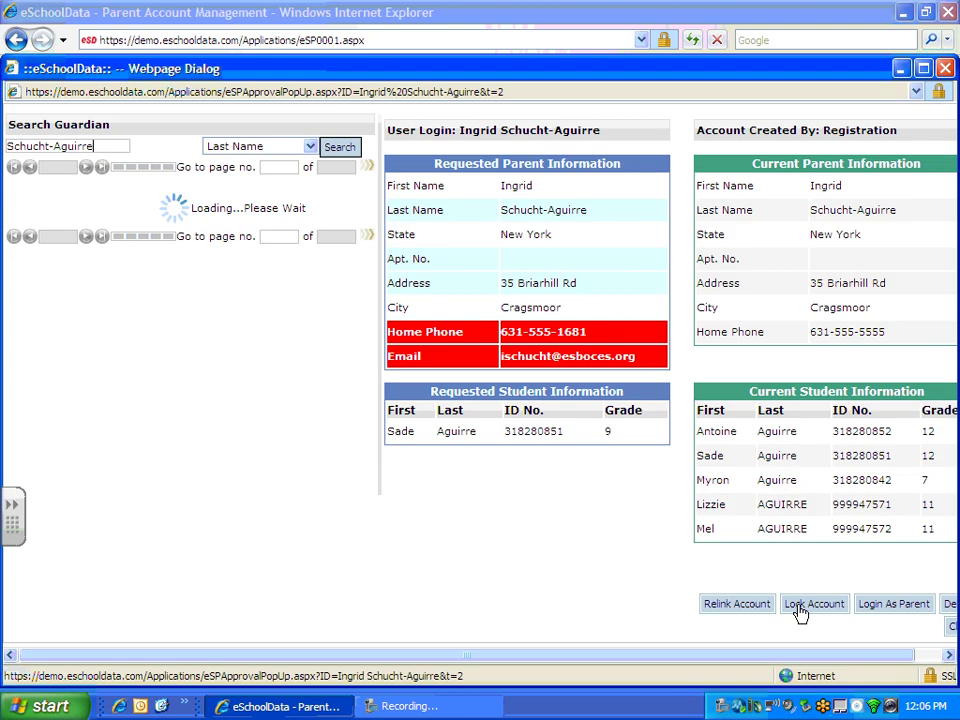
{"action": "left_click", "coordinate": [850, 603]}
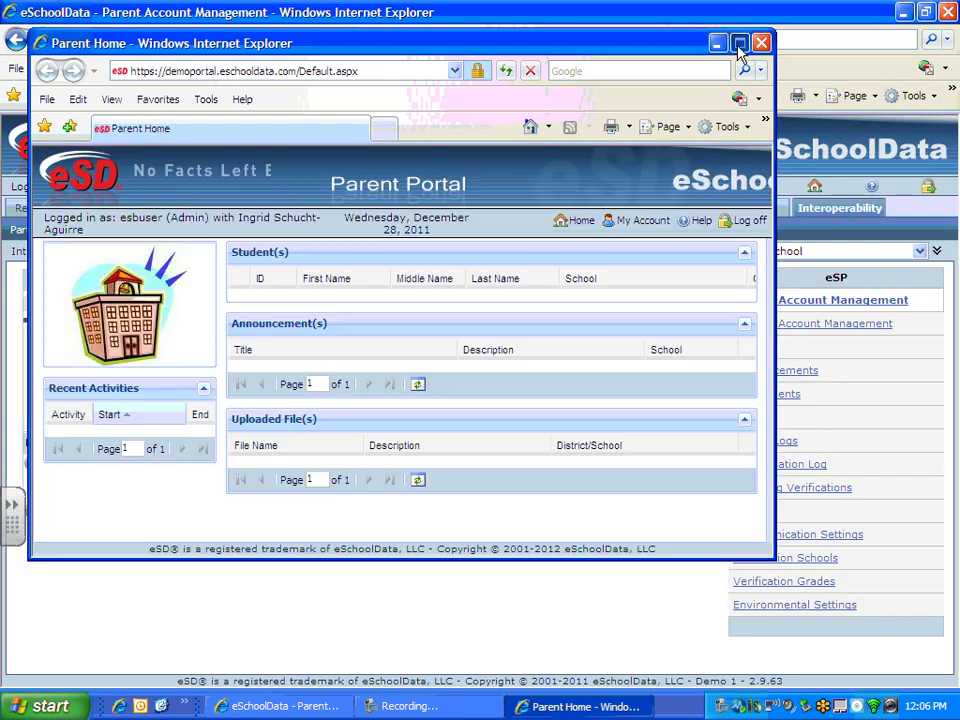
Step: Maximize the Parent Home window and open the first listed student's profile
{"action": "left_click", "coordinate": [740, 44]}
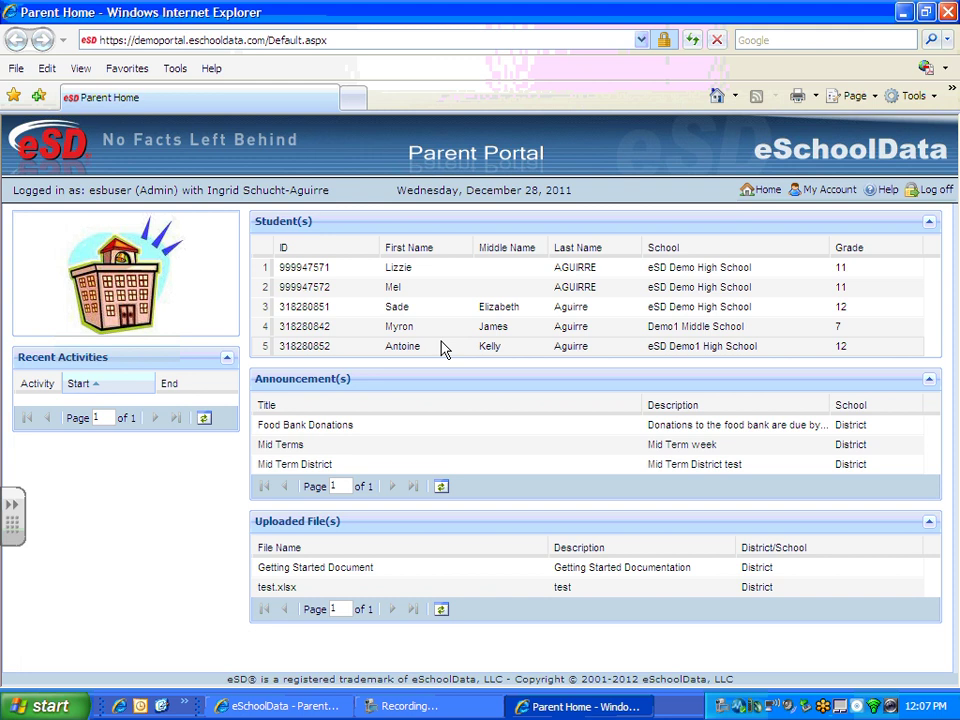
{"action": "left_click", "coordinate": [416, 276]}
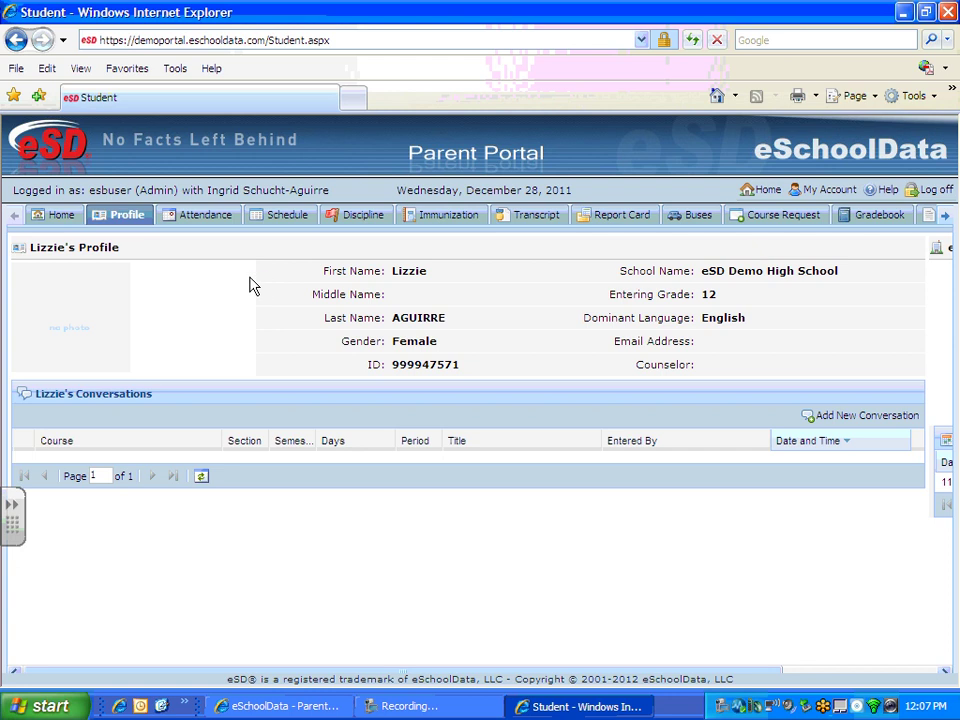
Step: Review My Account's password, username and primary email fields, then view Personal Information
{"action": "left_click", "coordinate": [829, 192]}
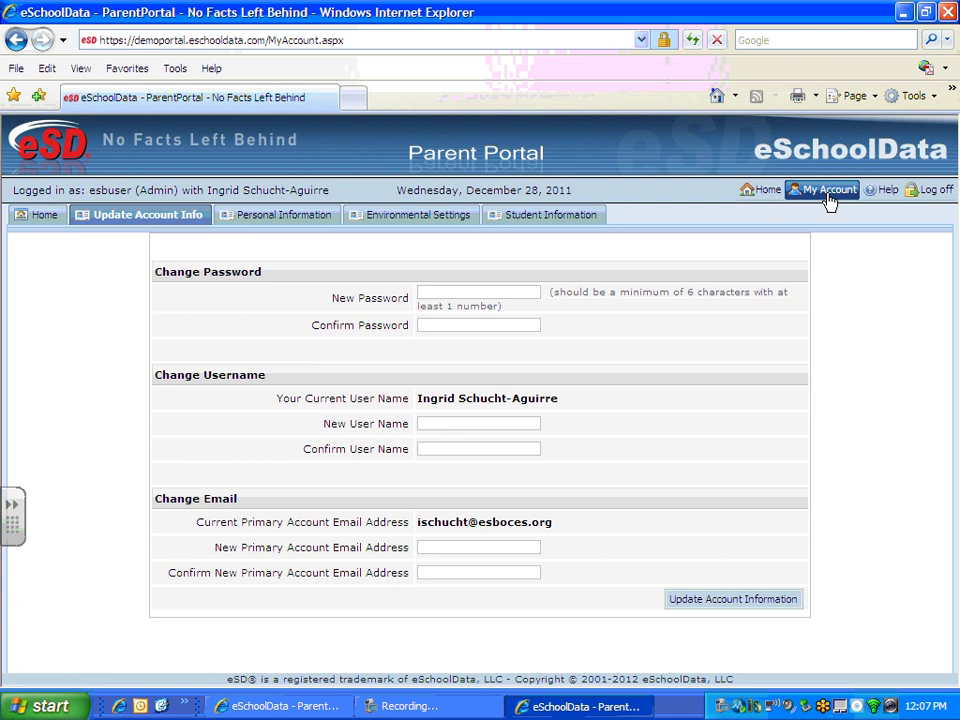
{"action": "left_click", "coordinate": [446, 291]}
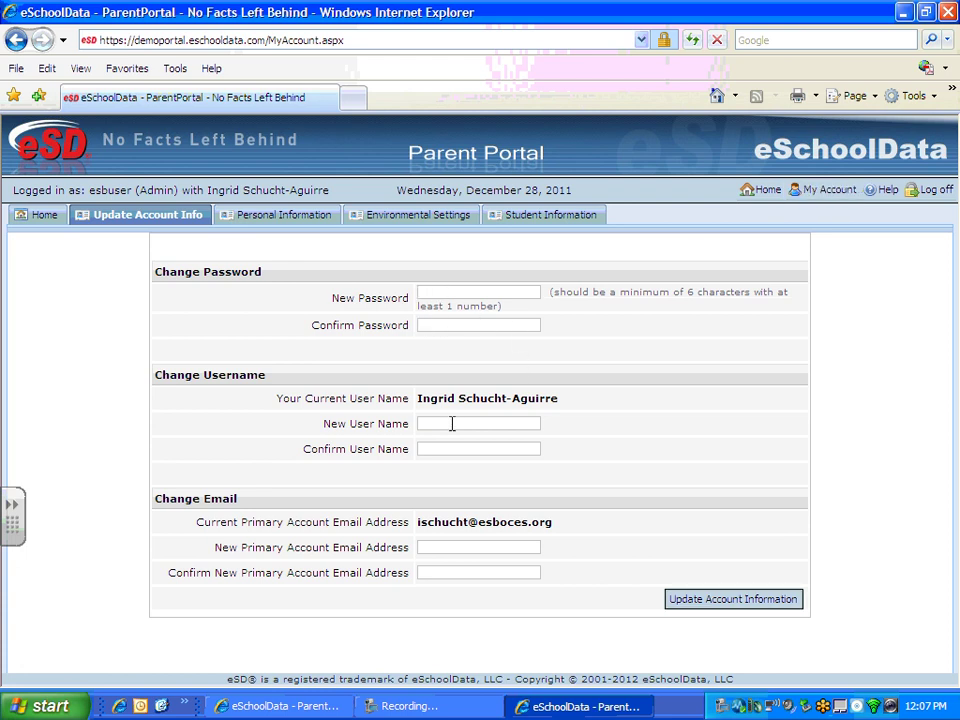
{"action": "left_click", "coordinate": [441, 449]}
{"action": "left_click", "coordinate": [539, 577]}
{"action": "left_click", "coordinate": [301, 224]}
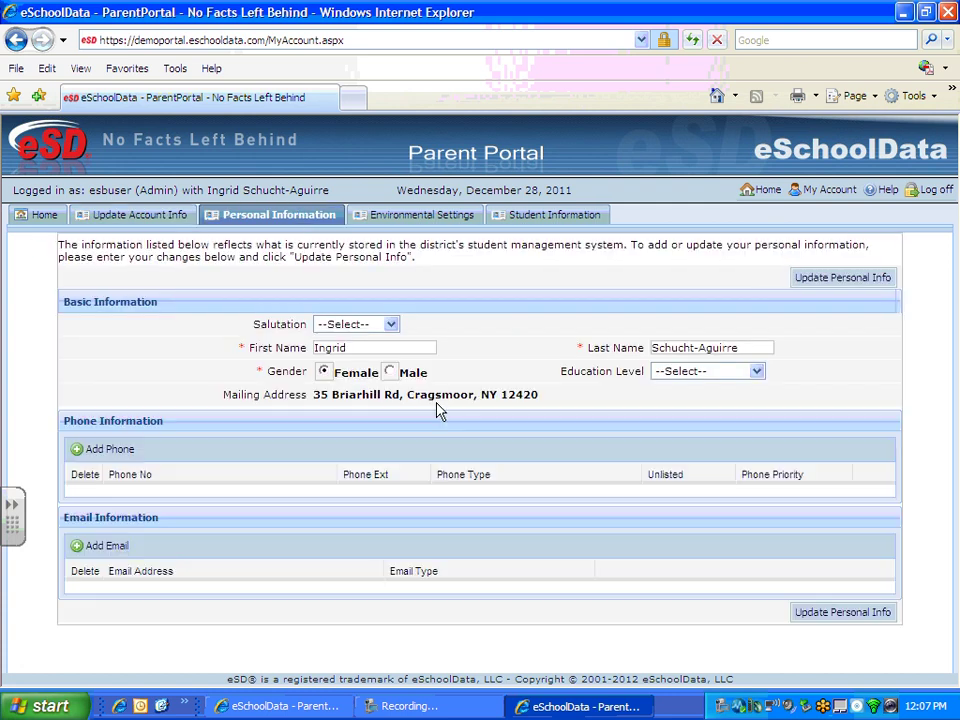
Step: Check salutation options unchanged, then add a blank priority-2 phone row and an email row
{"action": "left_click", "coordinate": [394, 326]}
{"action": "left_click", "coordinate": [394, 325]}
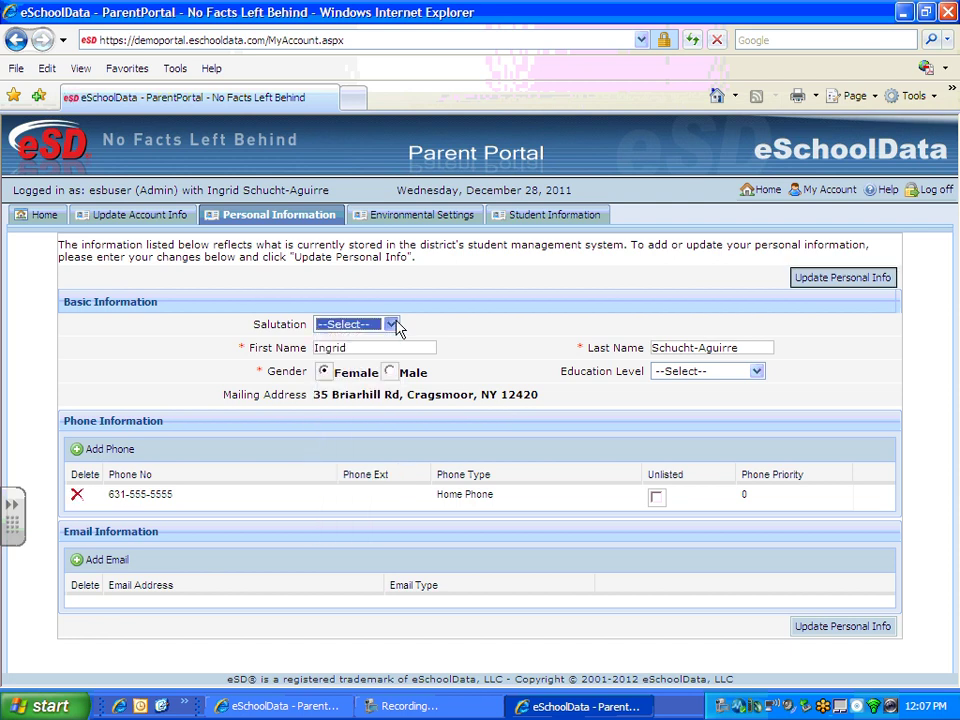
{"action": "left_click", "coordinate": [397, 347]}
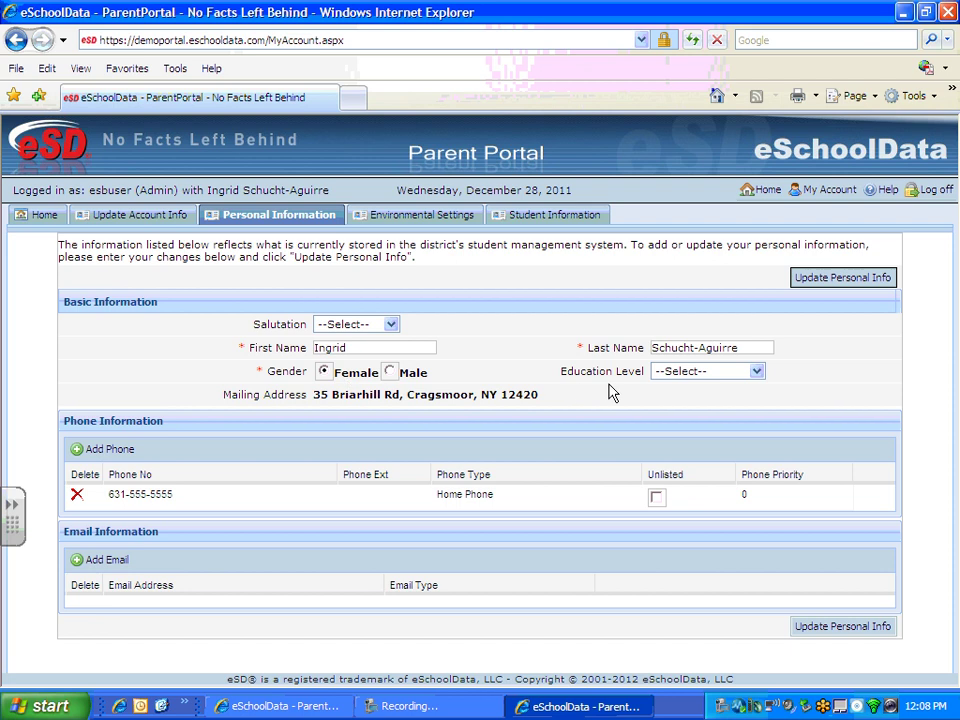
{"action": "left_click", "coordinate": [186, 495]}
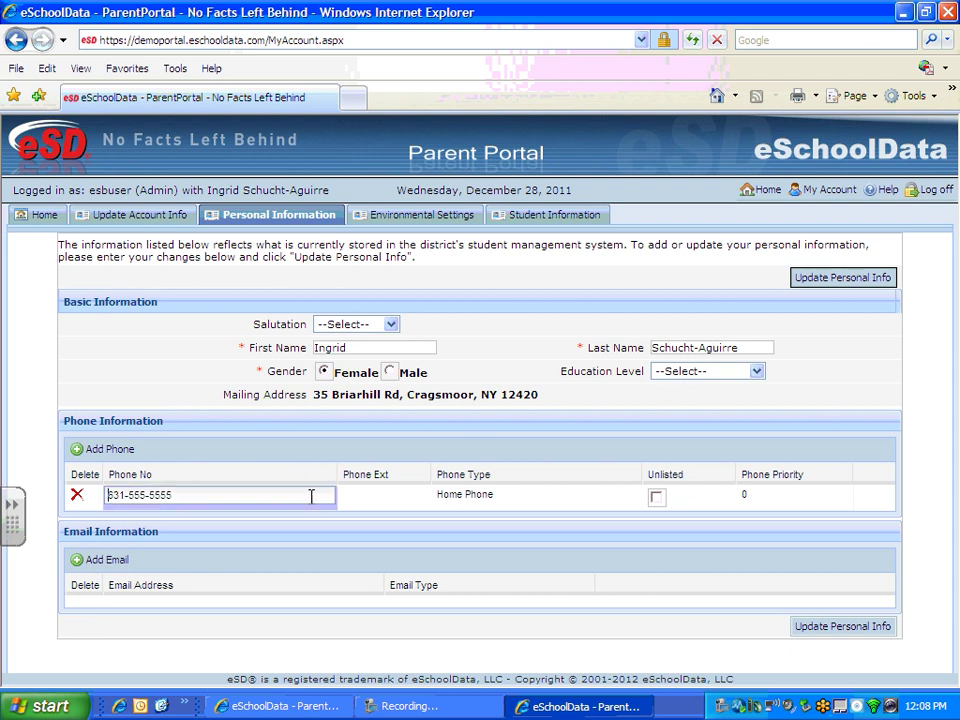
{"action": "left_click", "coordinate": [80, 450]}
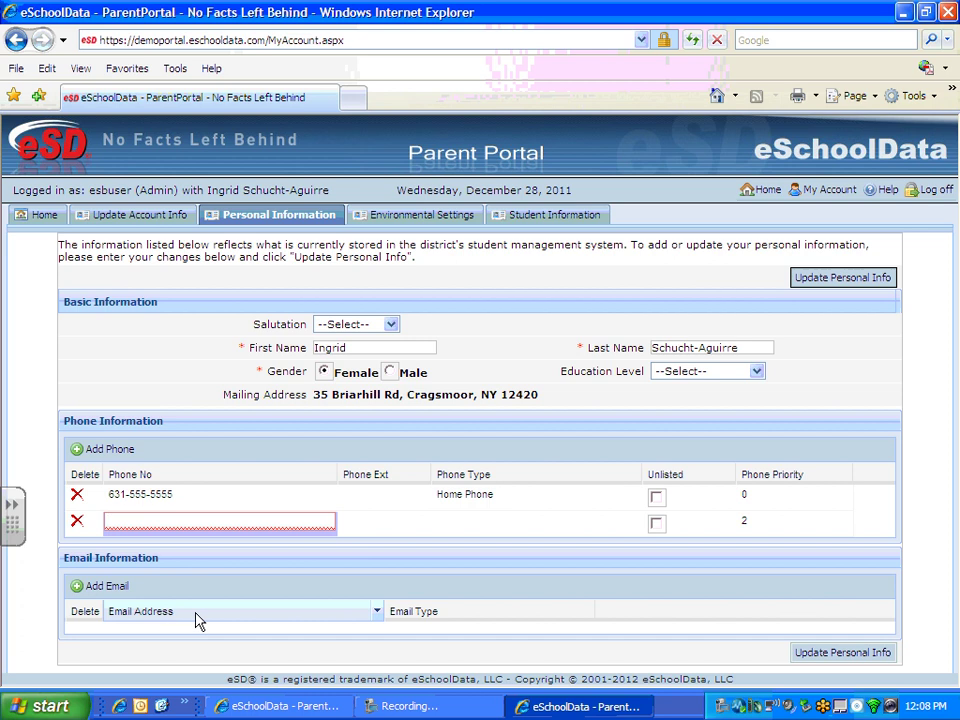
{"action": "left_click", "coordinate": [82, 586]}
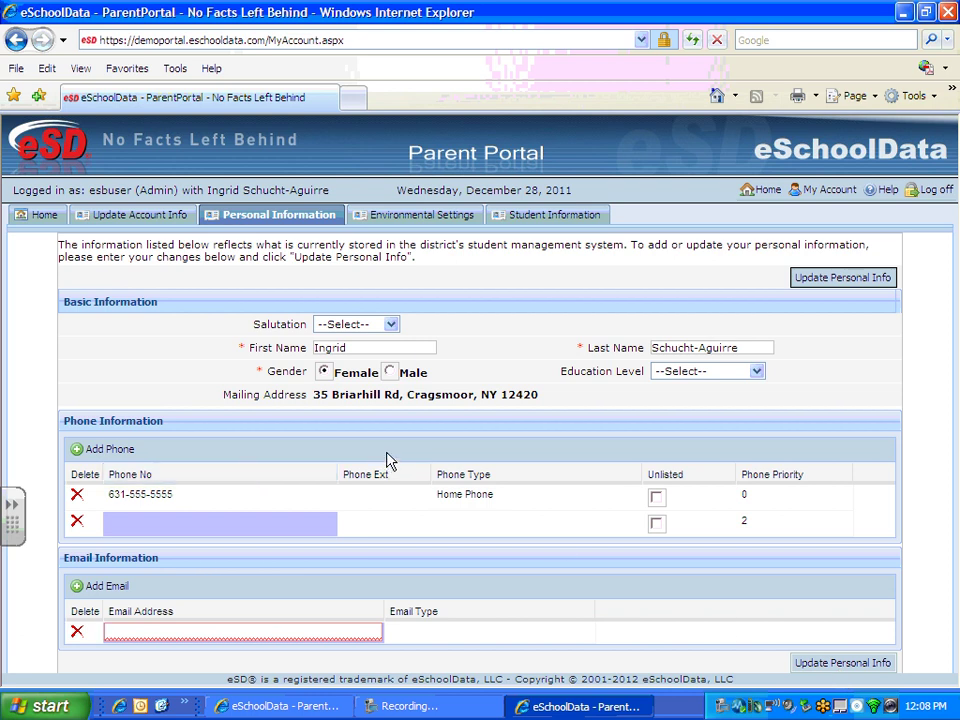
Step: Show the Environmental Settings page with each student's US Mail or online report delivery choices
{"action": "left_click", "coordinate": [400, 218]}
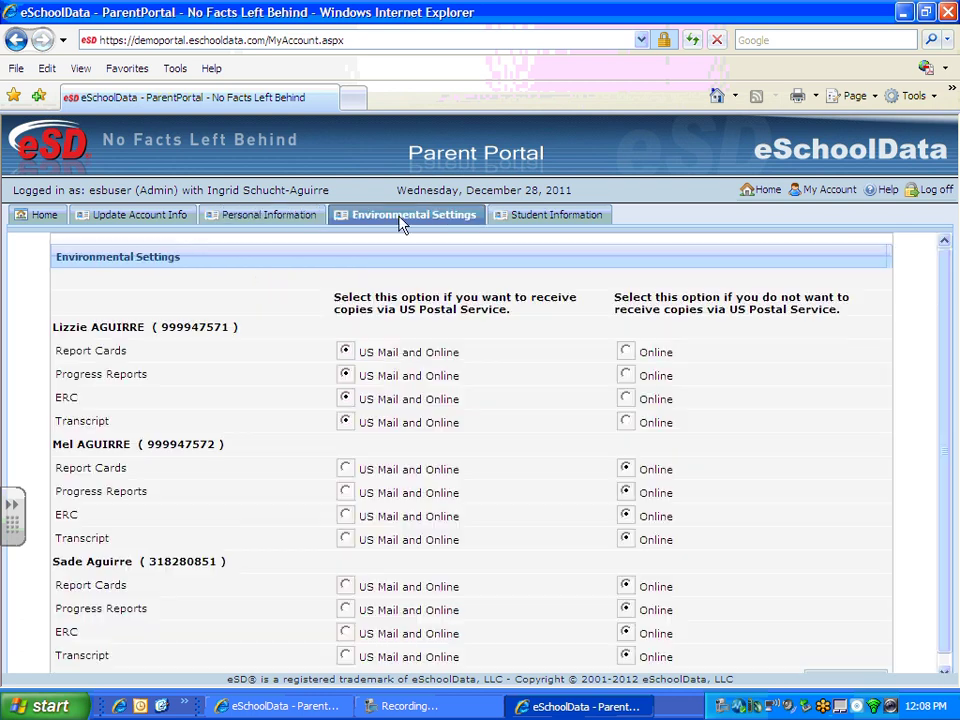